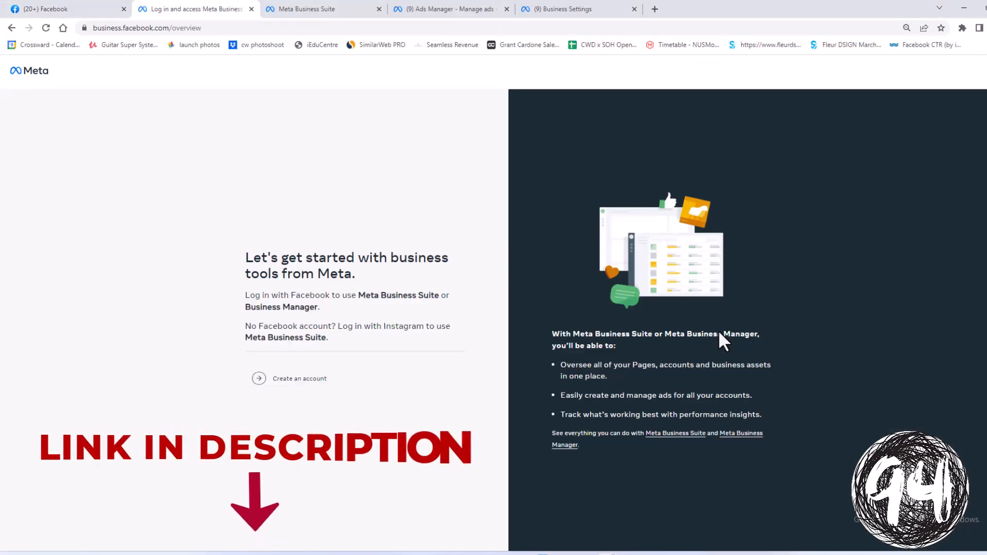
Start creating a new business account from the business.facebook.com overview page
left_click(286, 384)
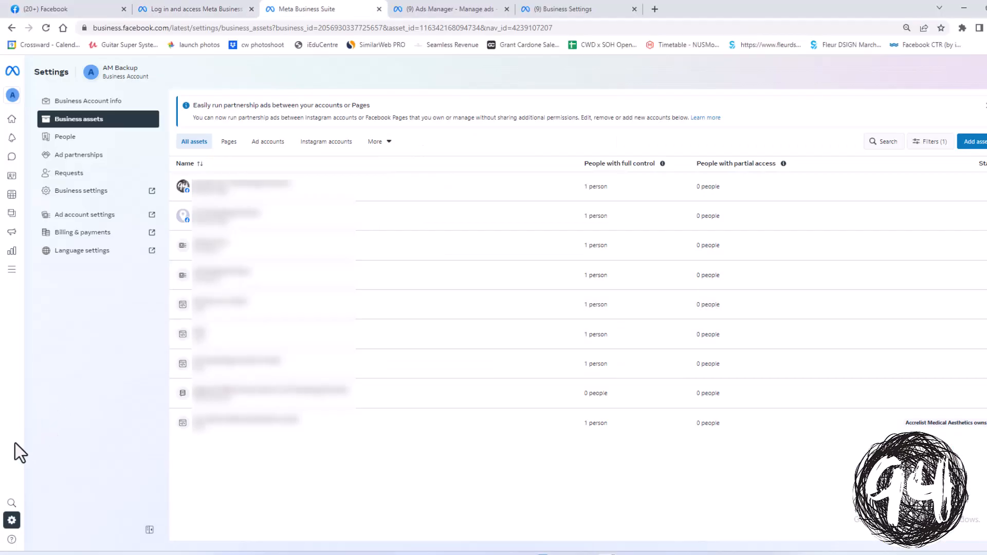
Finish account creation and reach the Business assets settings page
mouse_move(13, 520)
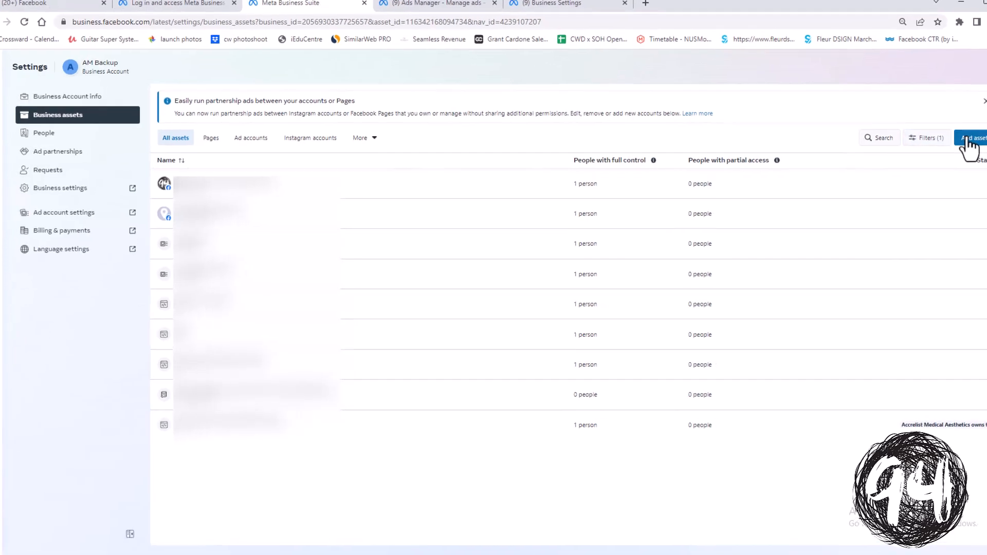
Choose Facebook Page under Add assets to show the create, claim and request options
left_click(971, 143)
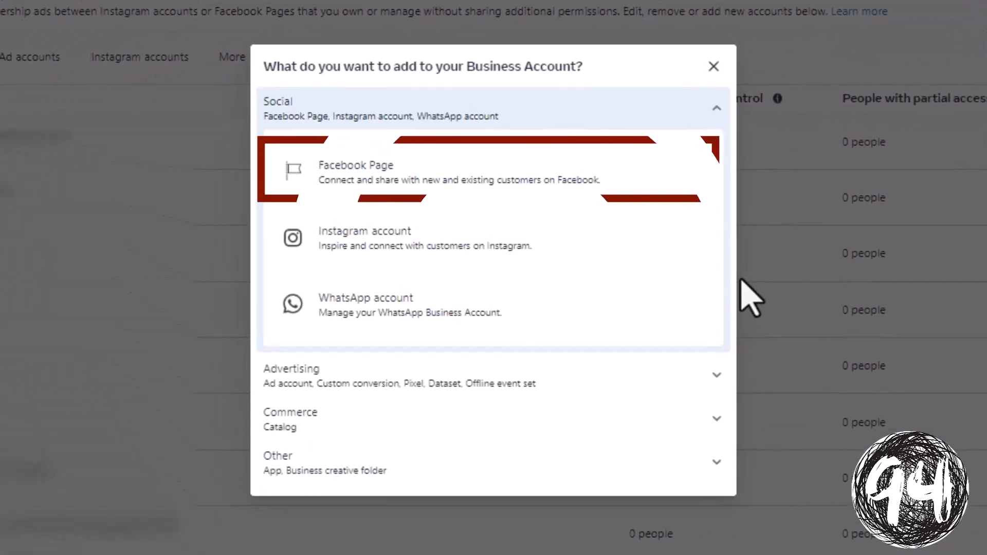
left_click(514, 183)
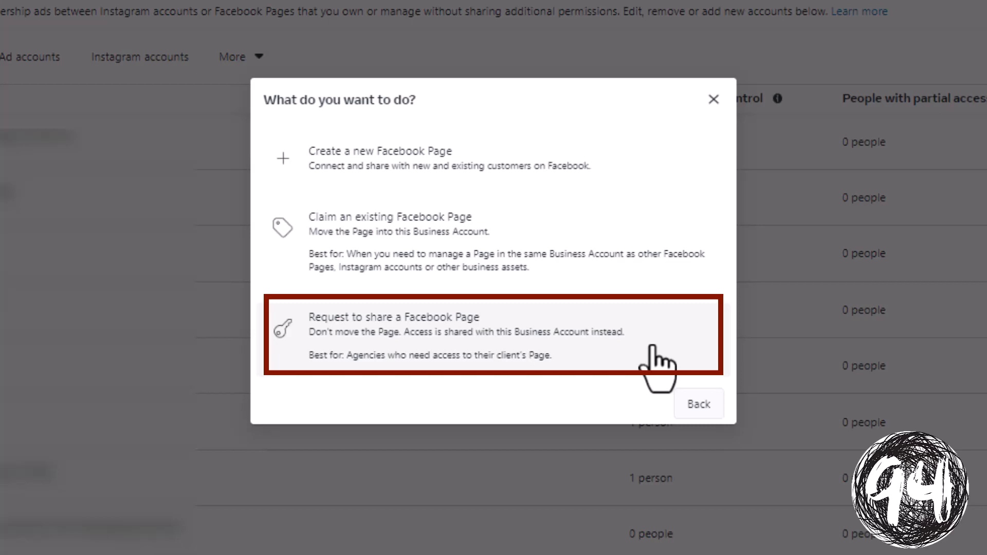
Go back and choose Ad account from the expanded Advertising asset types
left_click(699, 411)
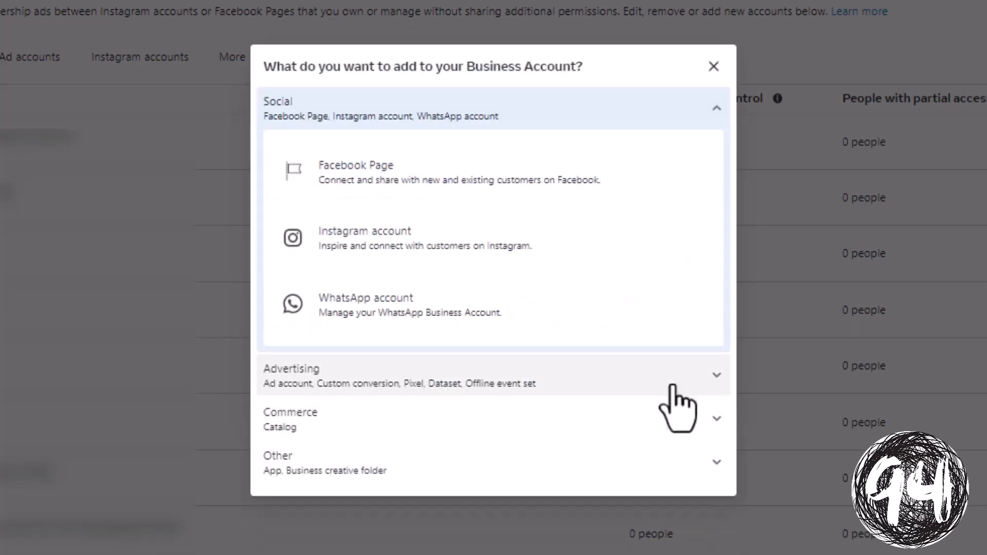
left_click(471, 386)
scroll(479, 364, "down", 2)
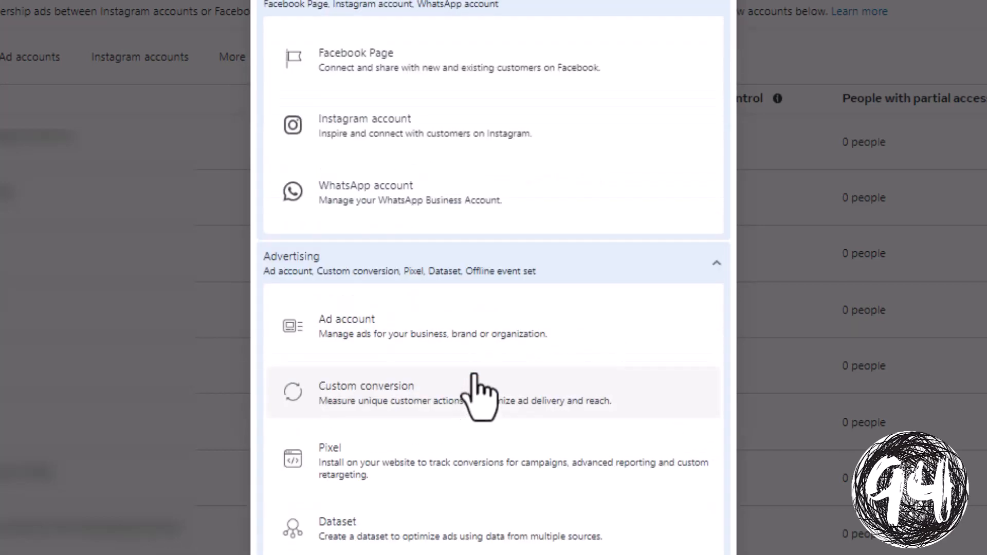
left_click(511, 328)
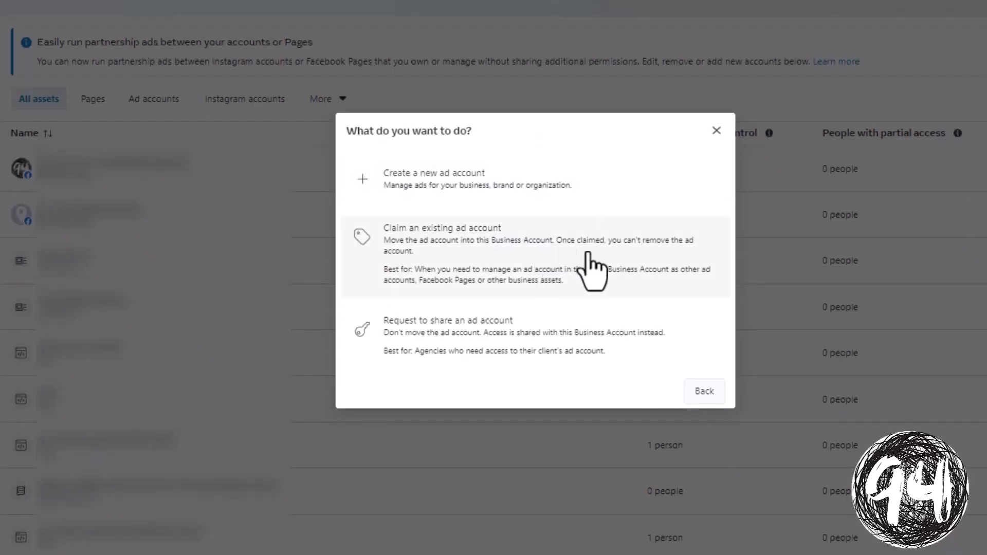
Look at claiming an existing ad account by ID, then cancel without submitting
left_click(594, 267)
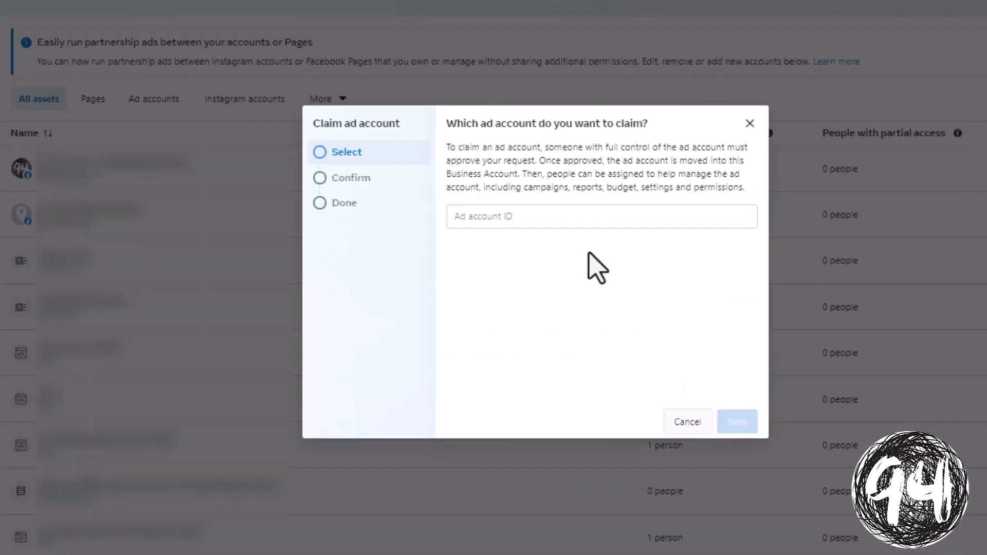
left_click(568, 216)
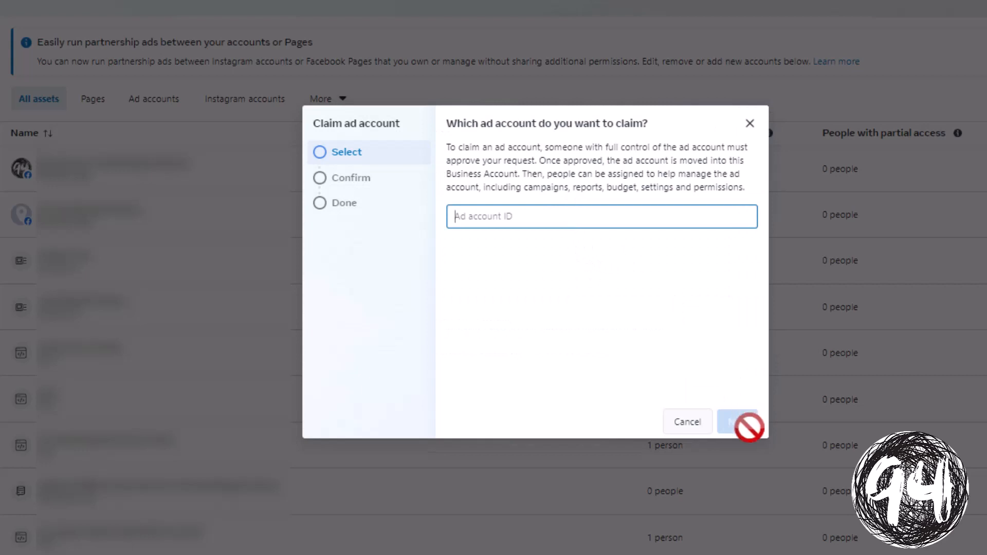
left_click(783, 134)
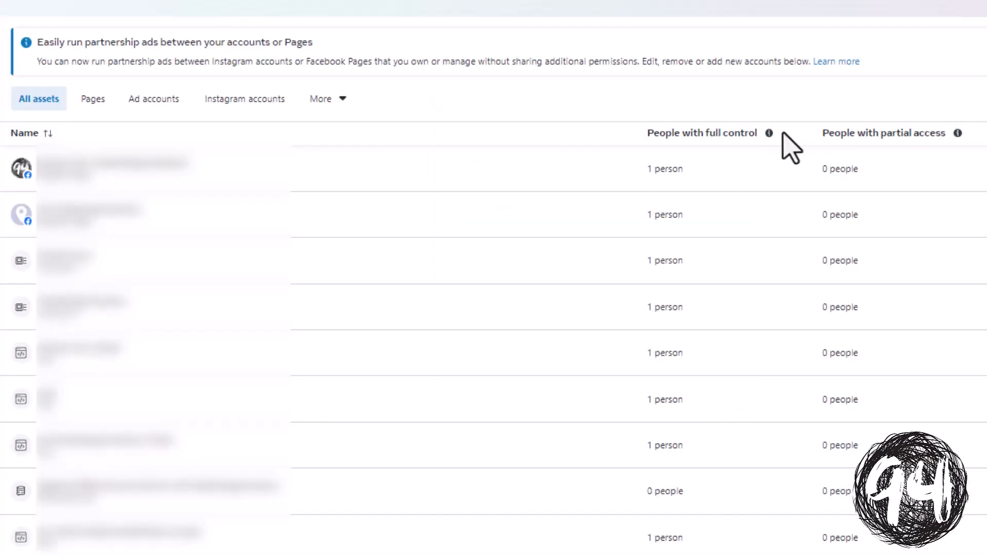
left_click(981, 6)
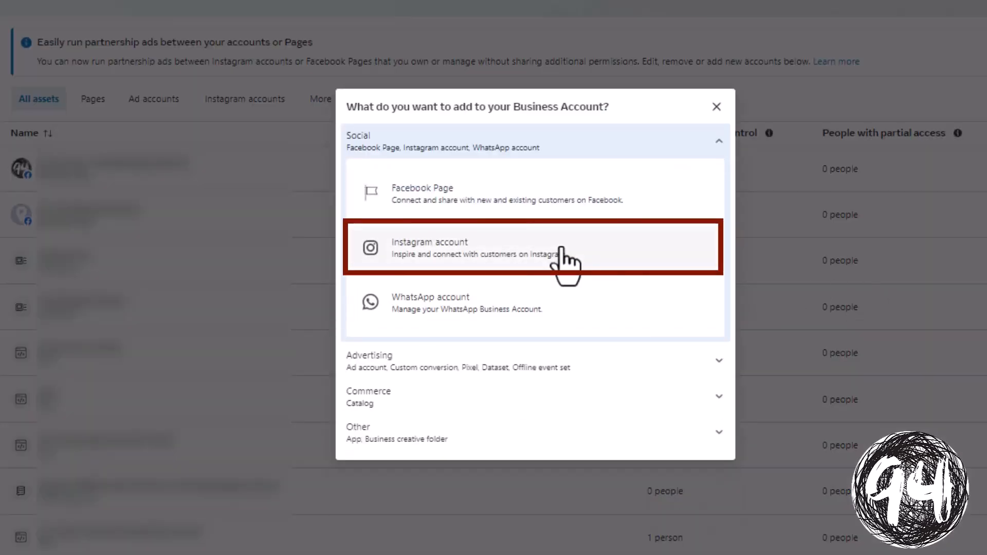
left_click(562, 251)
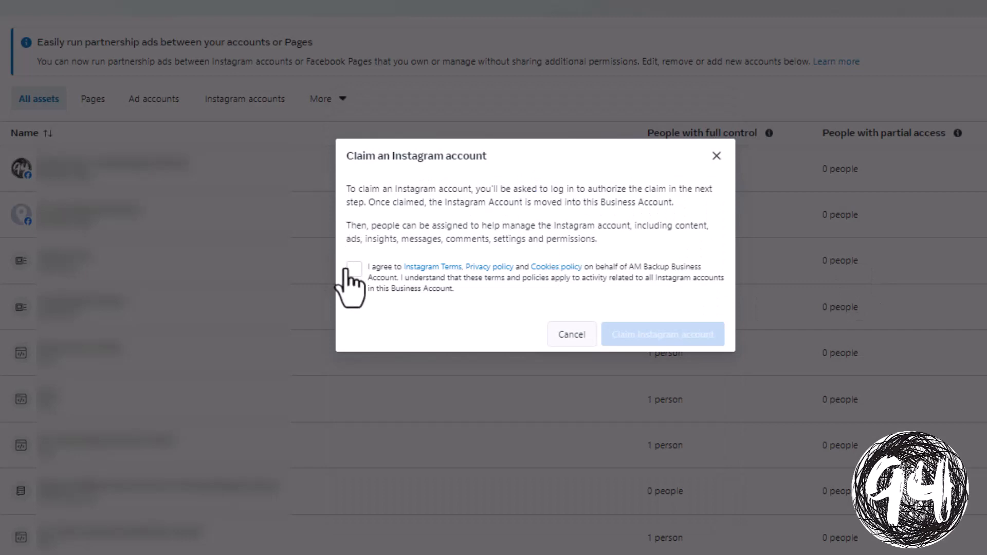
left_click(350, 270)
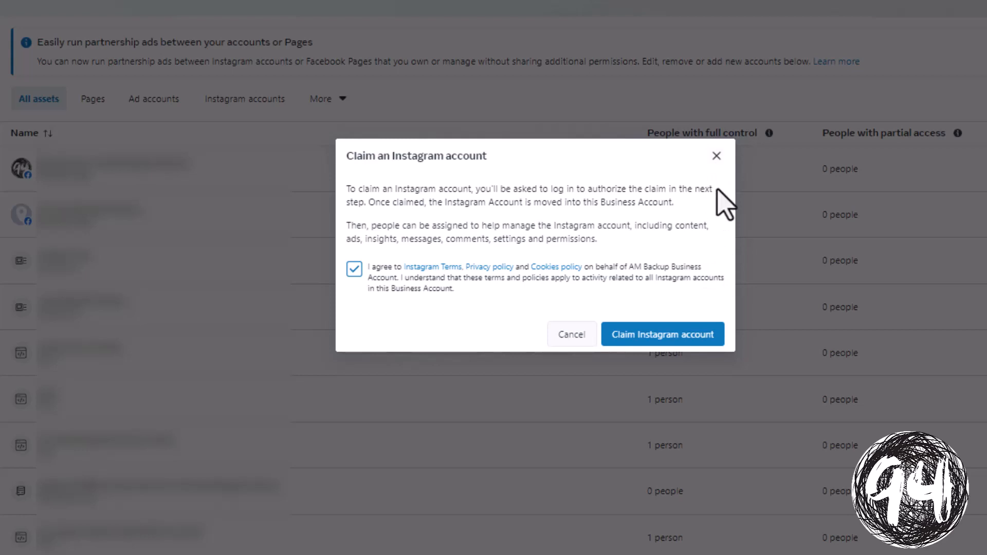
left_click(716, 155)
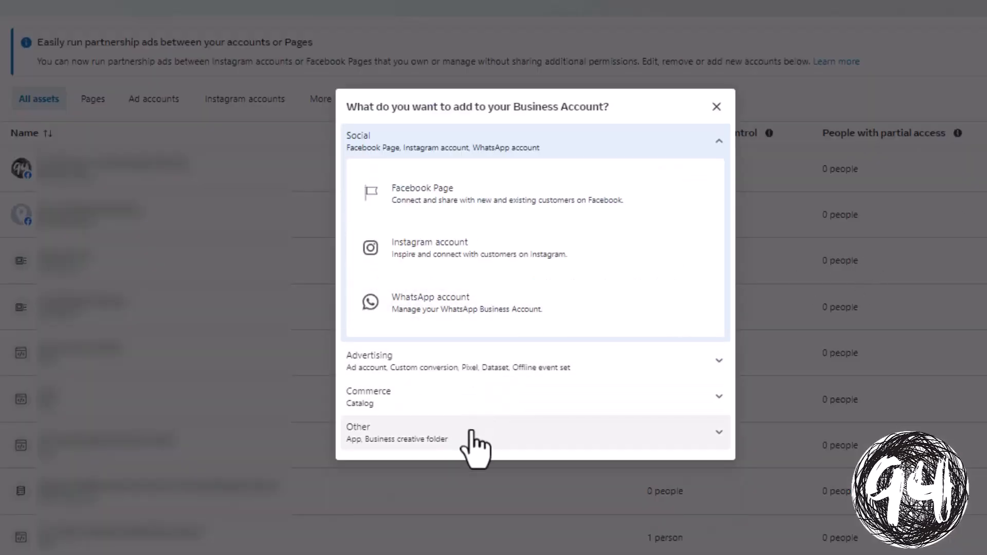
Expand the Advertising asset types and scroll through their options
left_click(529, 374)
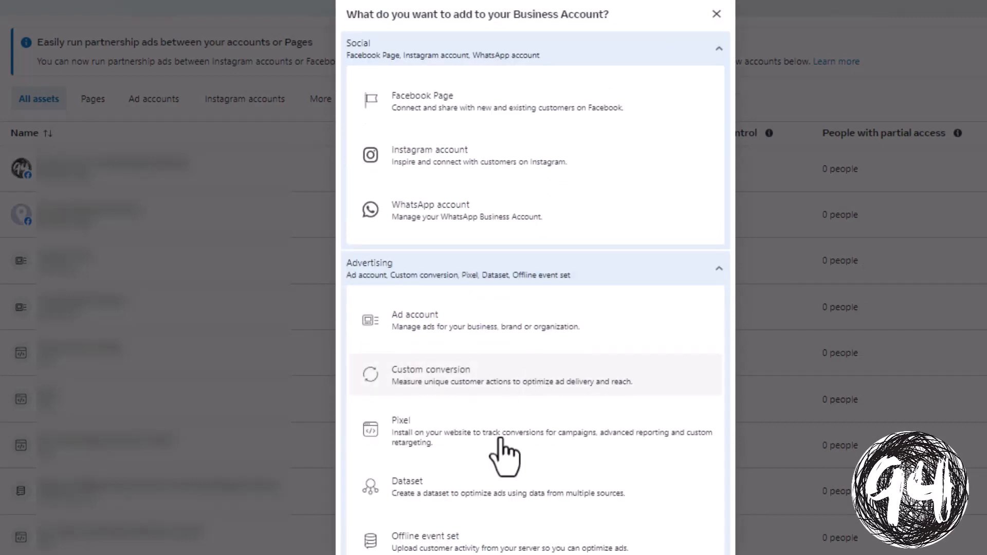
scroll(566, 532, "down", 1)
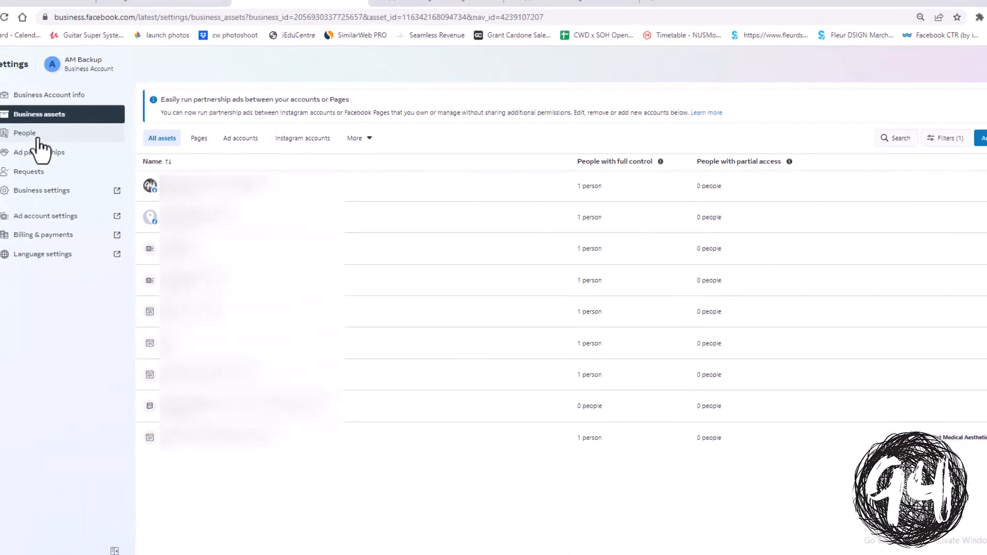
Open the People settings list and start inviting a new person
left_click(118, 146)
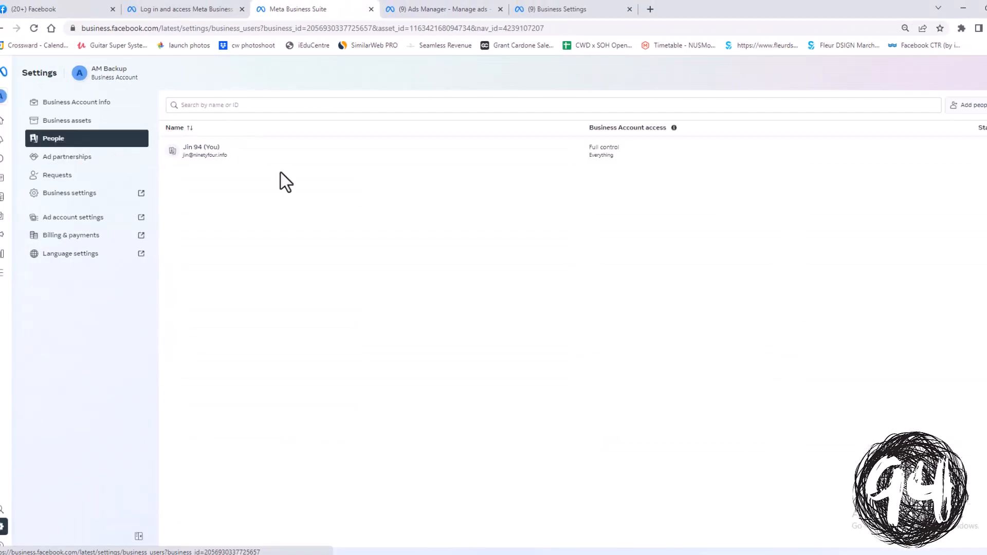
left_click(959, 116)
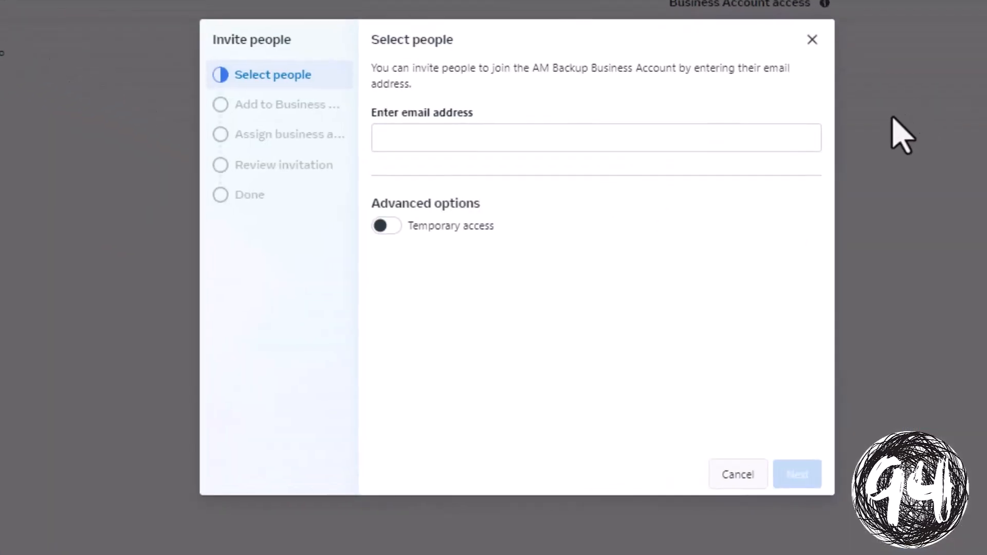
Enter the invitee's e-mail address and set Everything under Full control to Manage
left_click(621, 134)
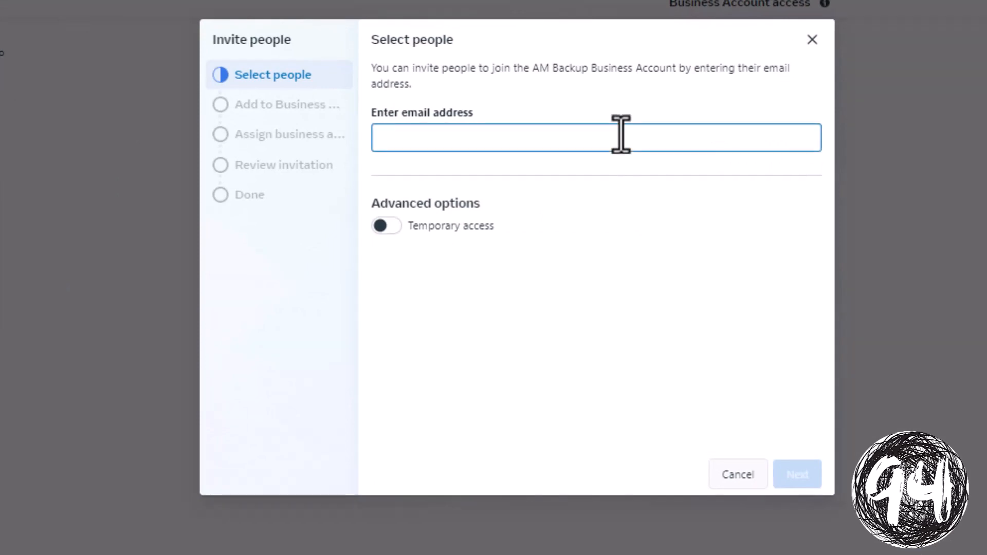
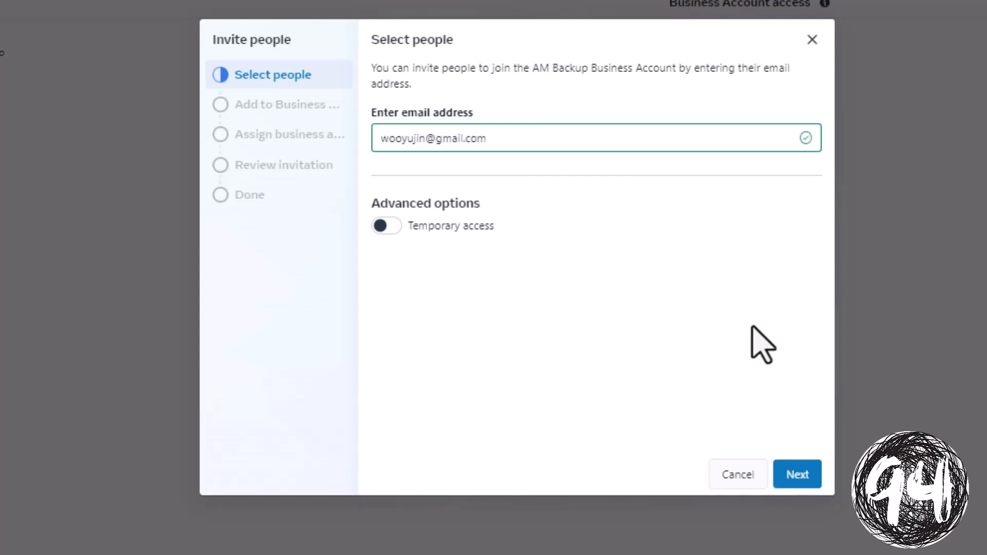
left_click(796, 474)
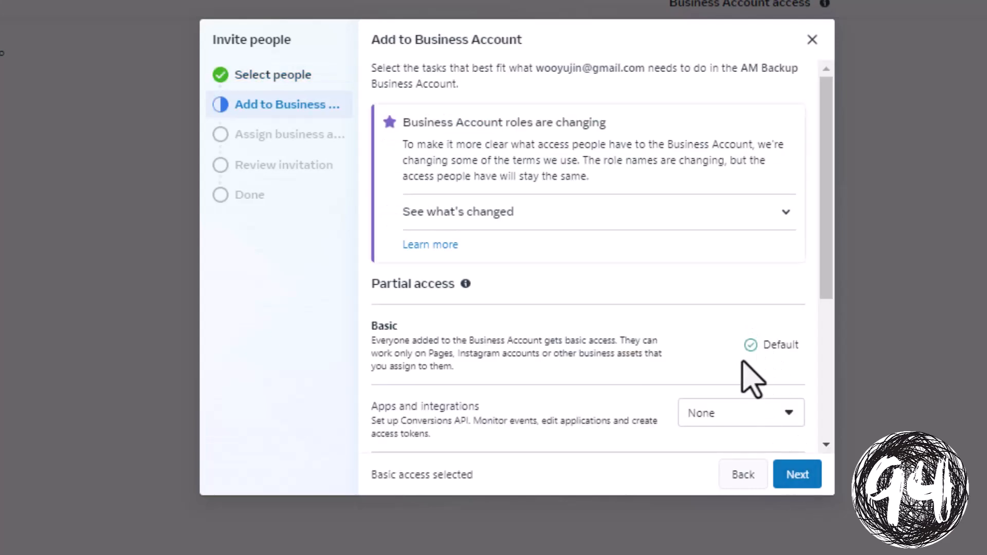
scroll(740, 308, "down", 1)
scroll(748, 322, "down", 4)
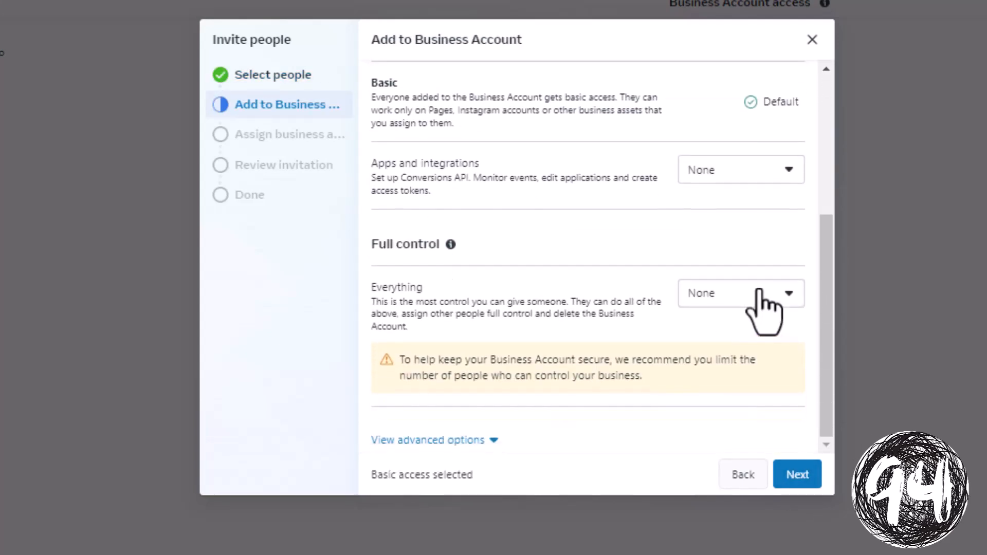
left_click(748, 303)
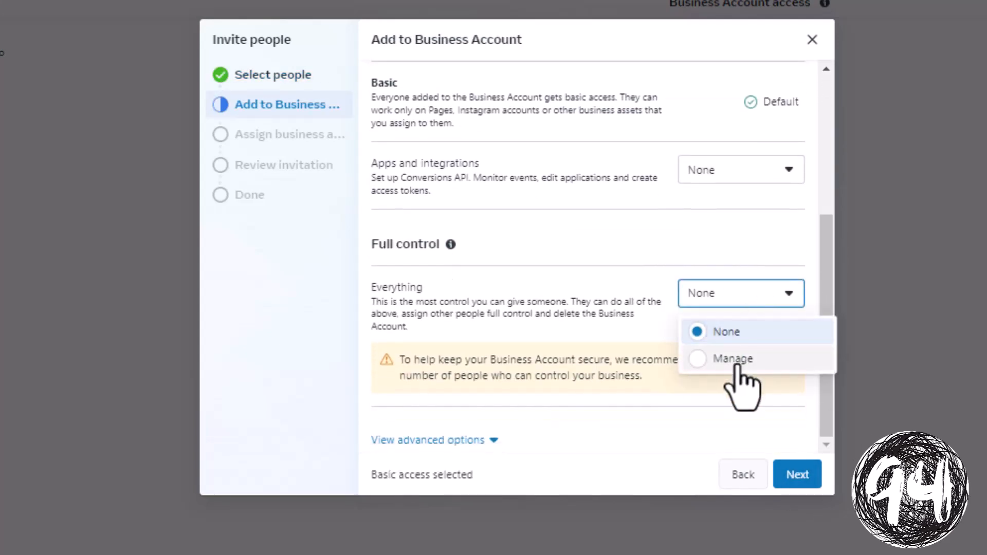
left_click(780, 363)
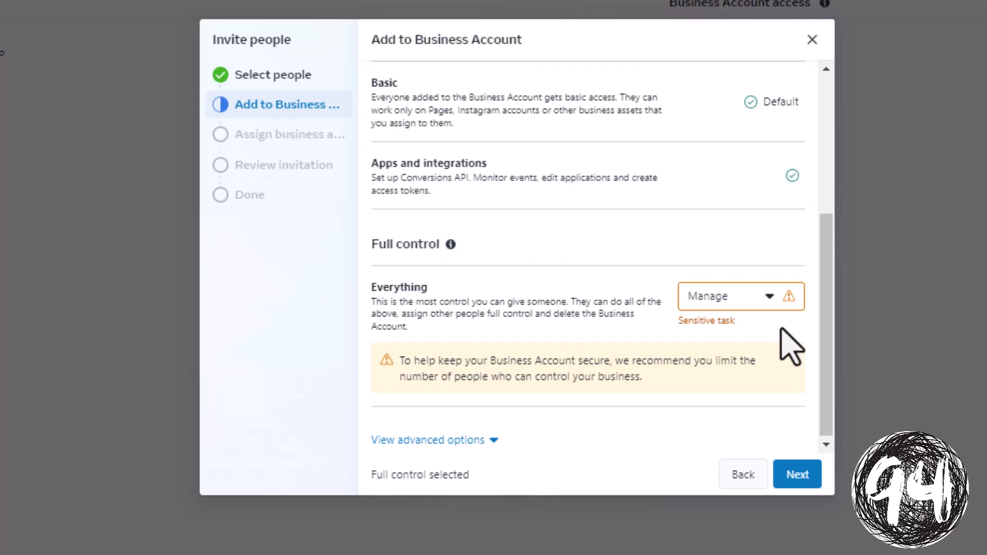
Select the Ninety Four Marketing Solutions Page and Ninety Four ad account as assets to assign
left_click(803, 479)
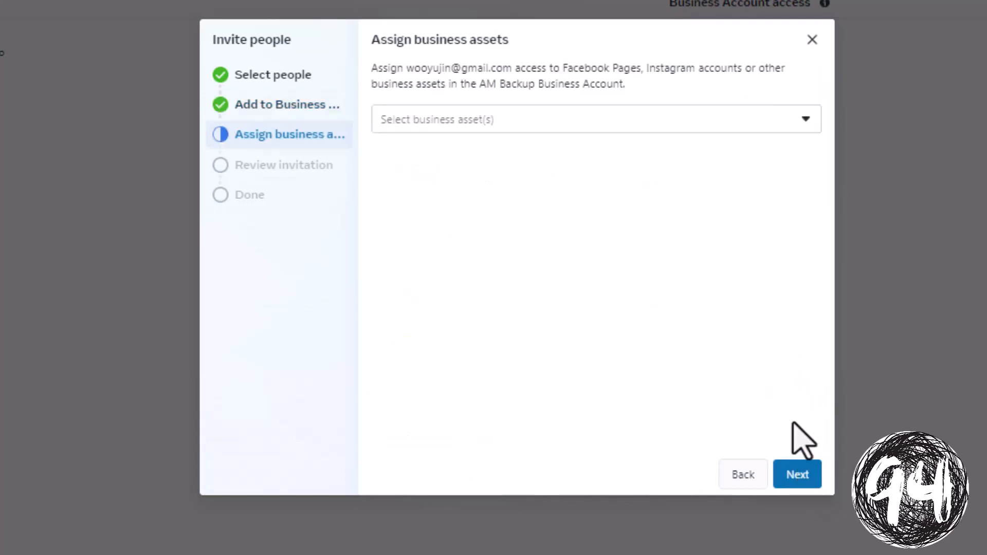
left_click(805, 122)
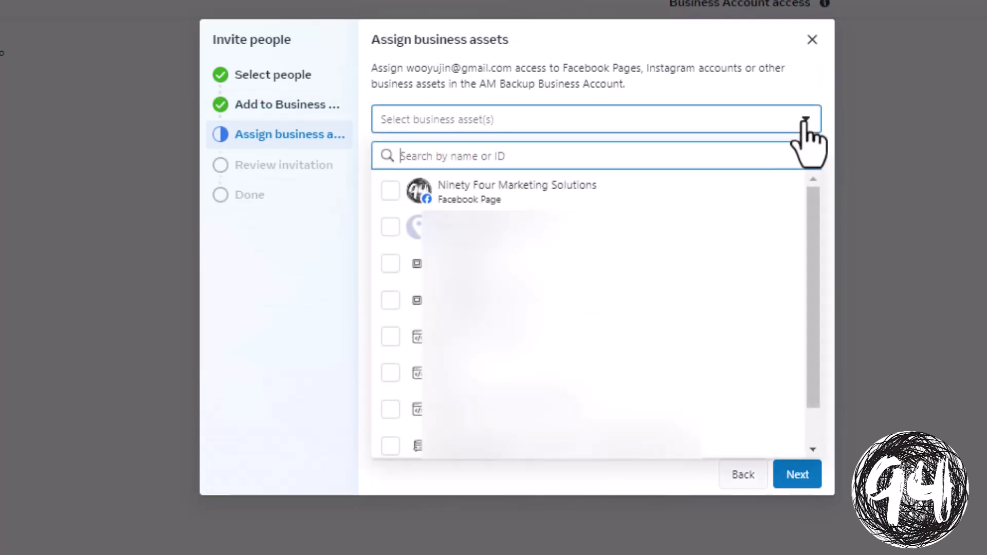
left_click(745, 193)
left_click(701, 263)
left_click(798, 474)
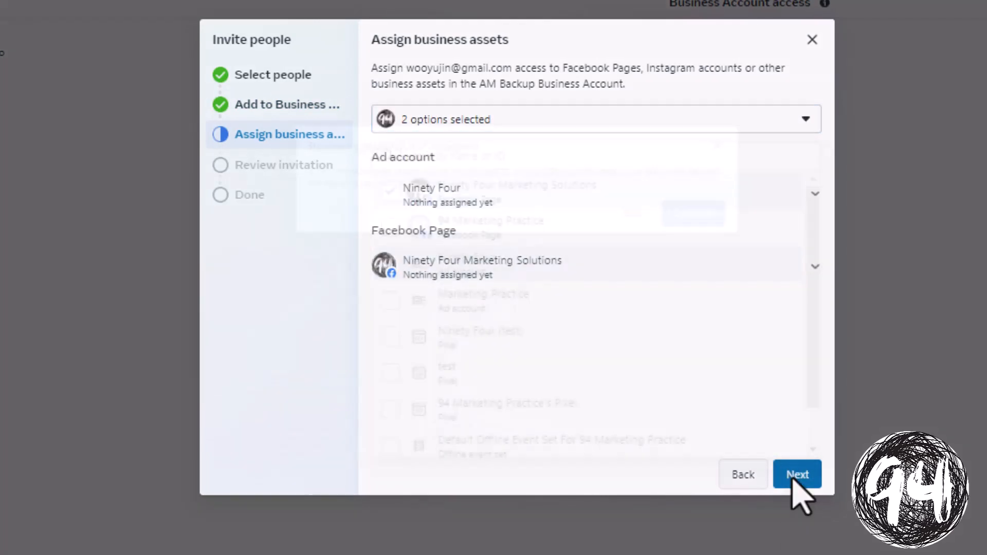
left_click(652, 216)
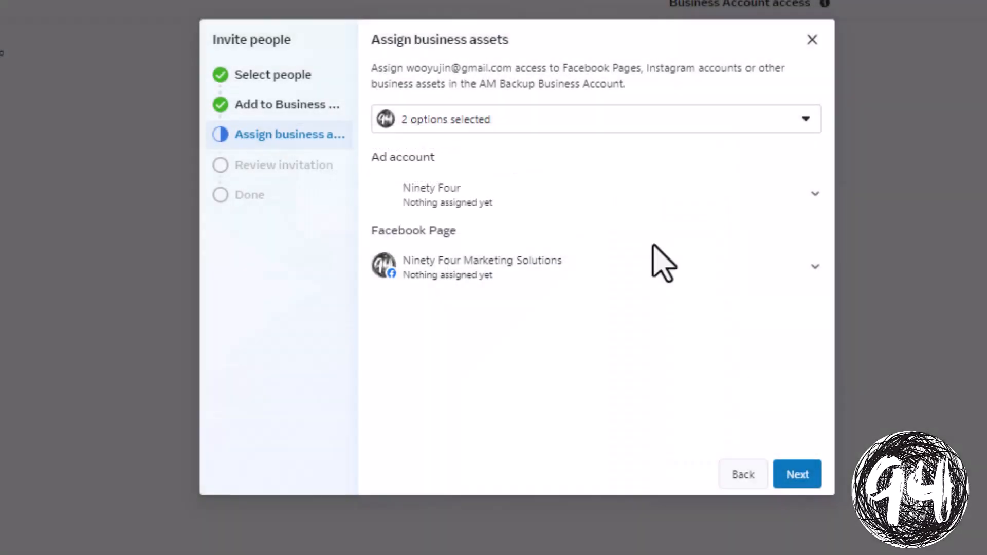
Give full control of both the ad account and the Page, then continue to review
left_click(717, 198)
scroll(687, 282, "down", 2)
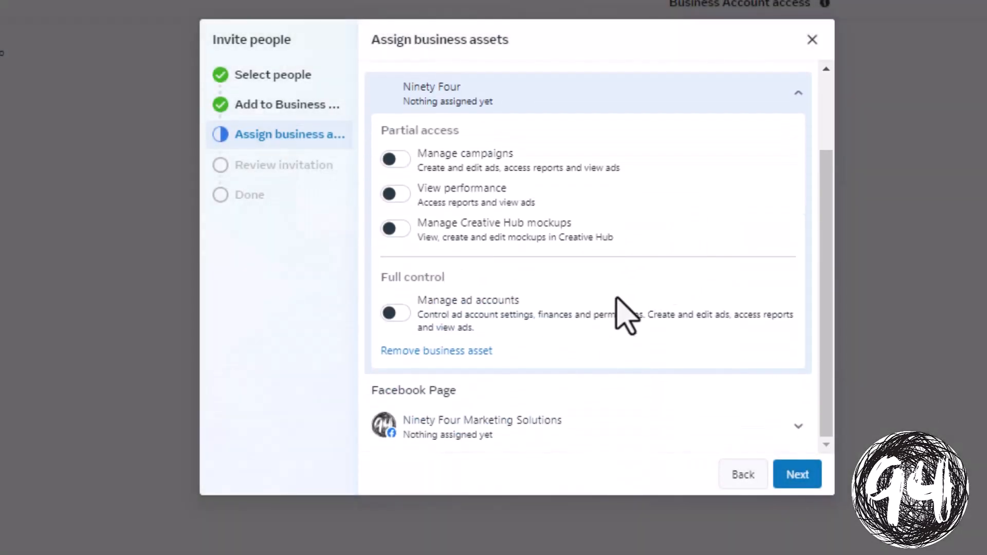
left_click(395, 312)
left_click(643, 417)
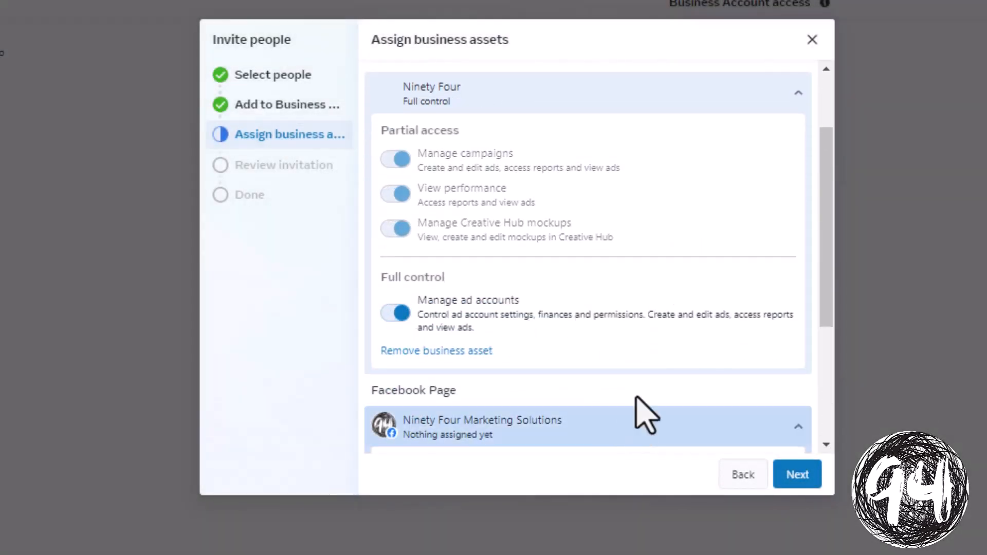
scroll(663, 360, "down", 5)
left_click(396, 422)
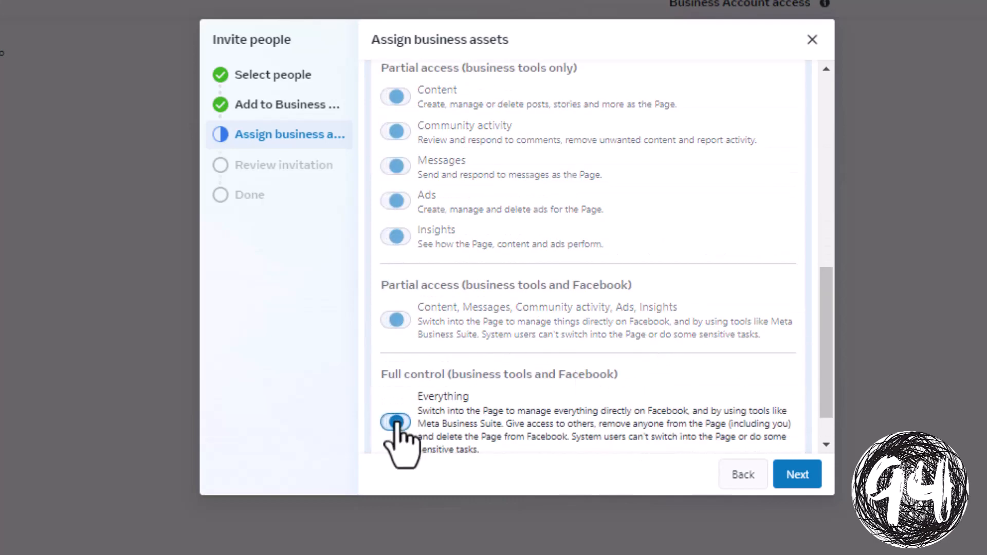
left_click(797, 474)
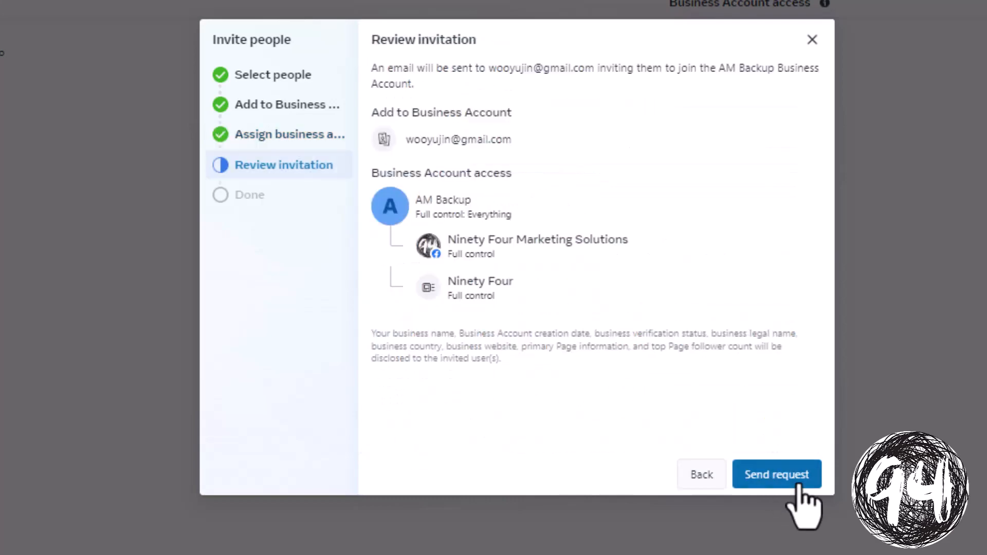